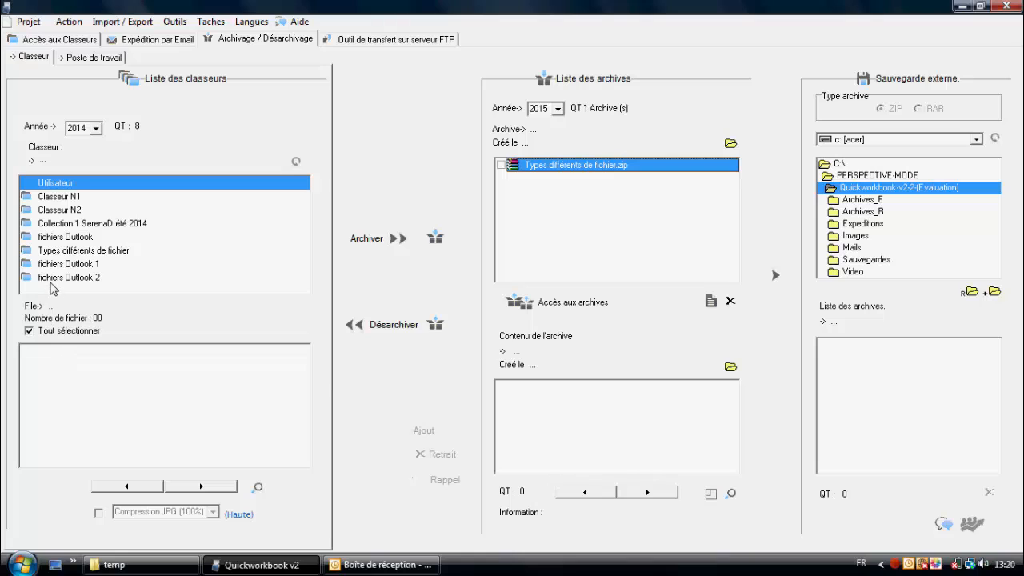
Archive the binder "fichiers Outlook 2" with all of its files as a ZIP
click(53, 279)
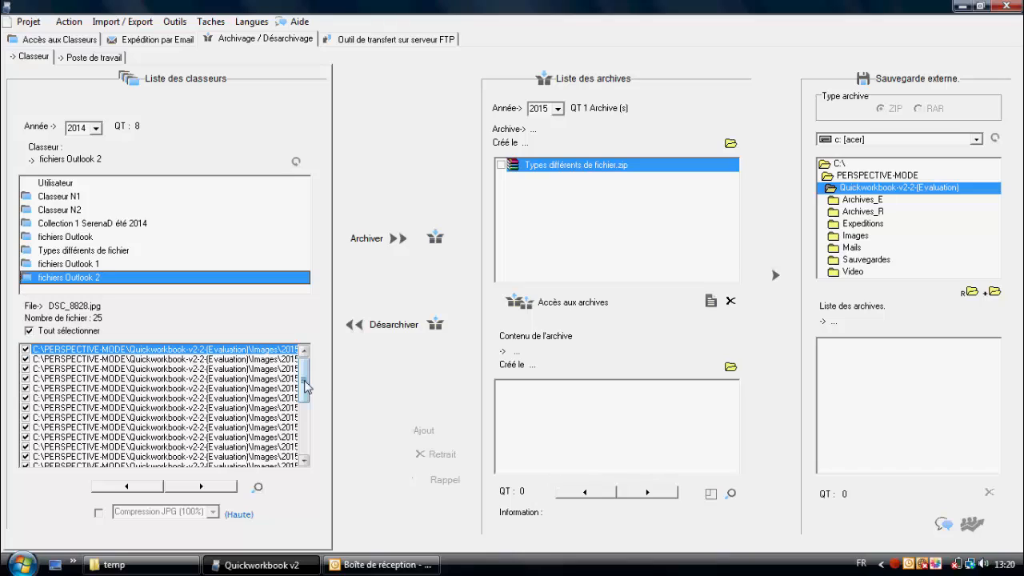
drag(306, 387, 306, 452)
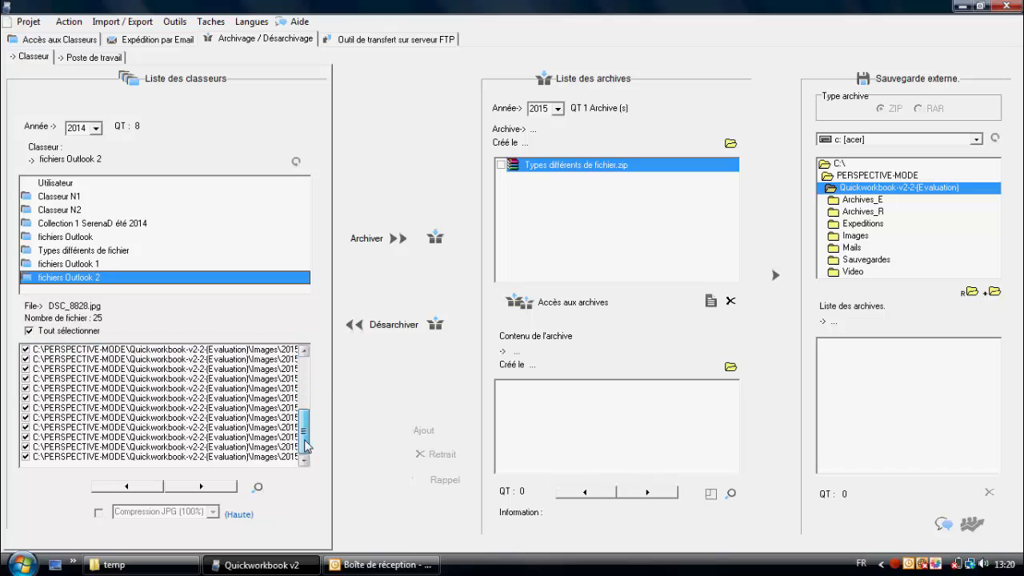
click(376, 242)
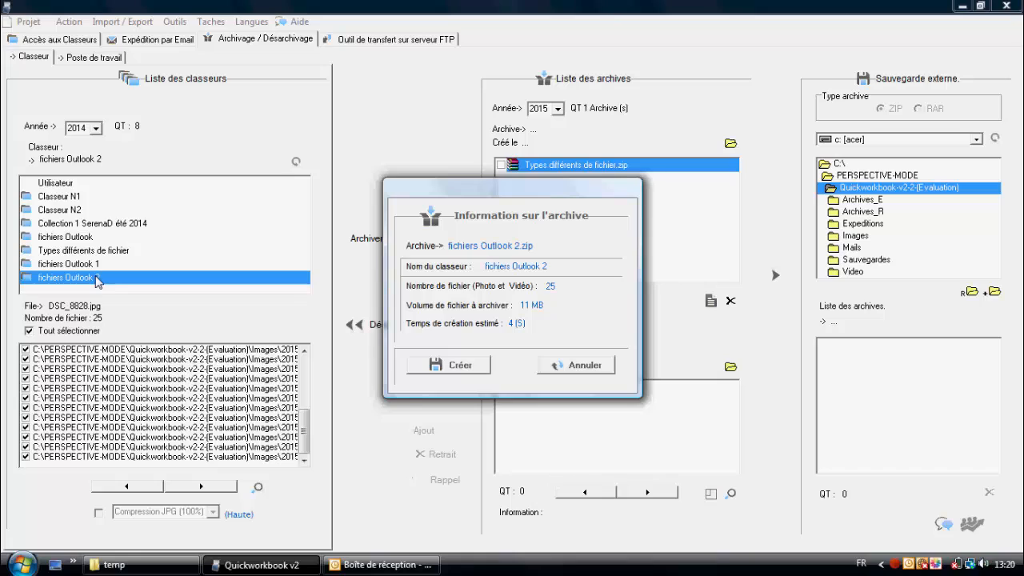
click(428, 368)
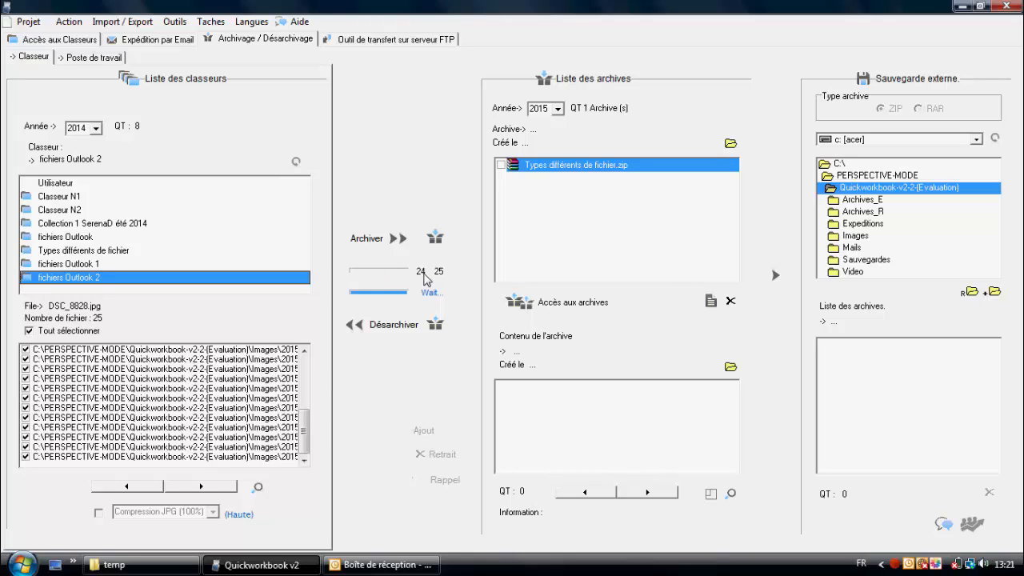
click(610, 335)
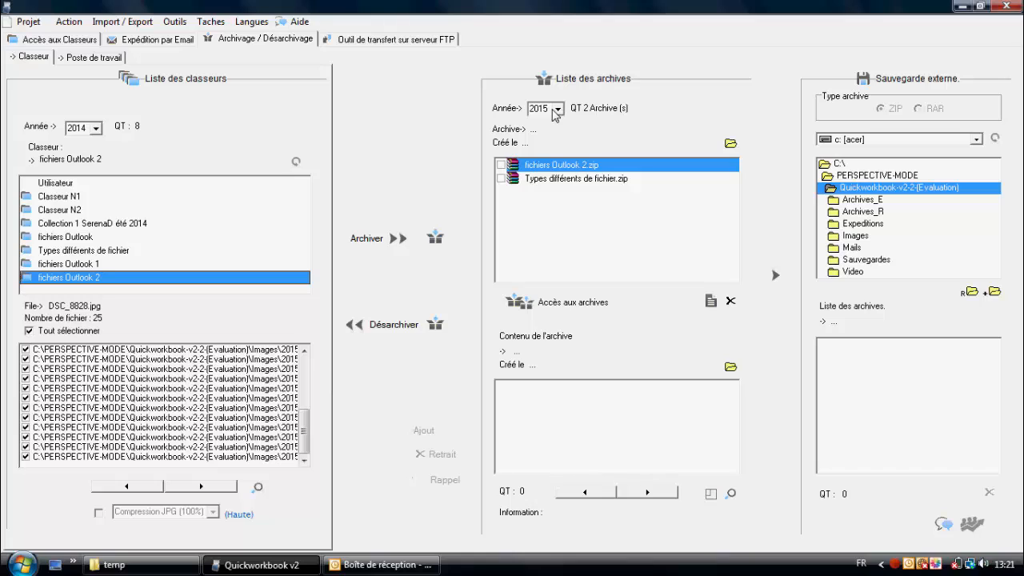
Open the archive fichiers Outlook 2.zip and look through its list of files
double_click(546, 166)
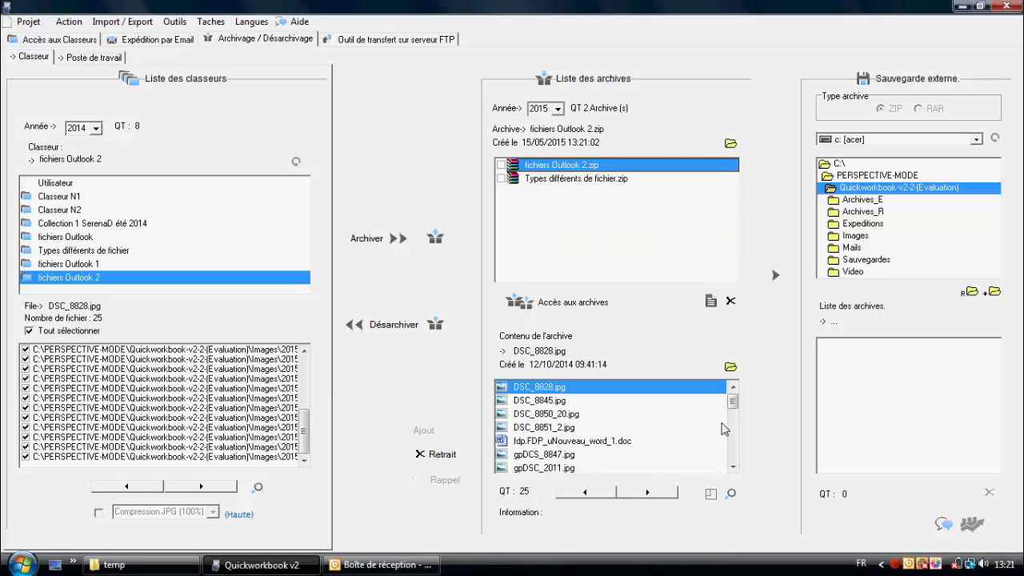
click(733, 467)
click(733, 468)
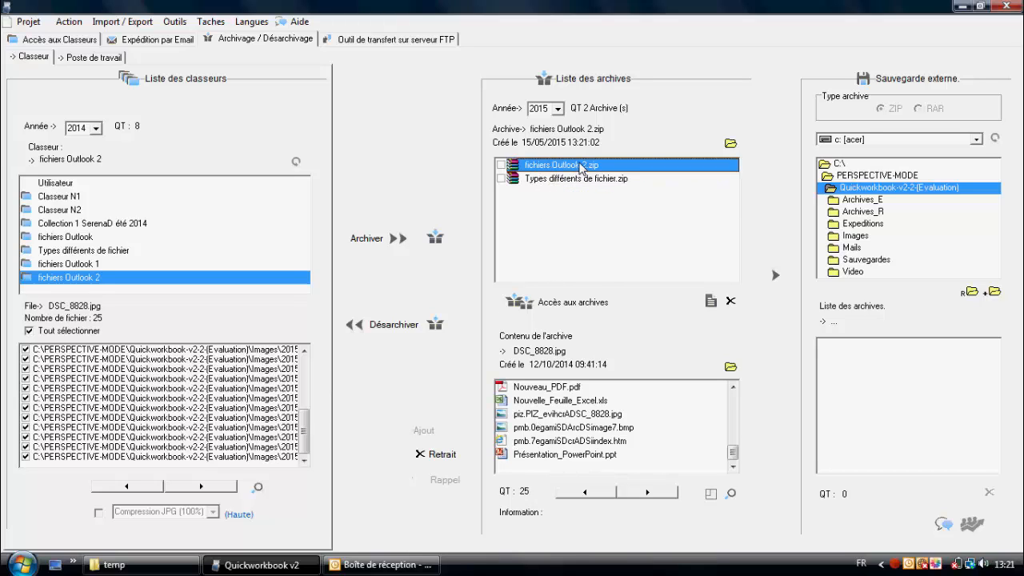
Select the workstation files ARCHIVEUR_F.HLP through BIDS45.DLL, plus blanche.bmp, borlndmm.dll and cadrages.dll
click(77, 60)
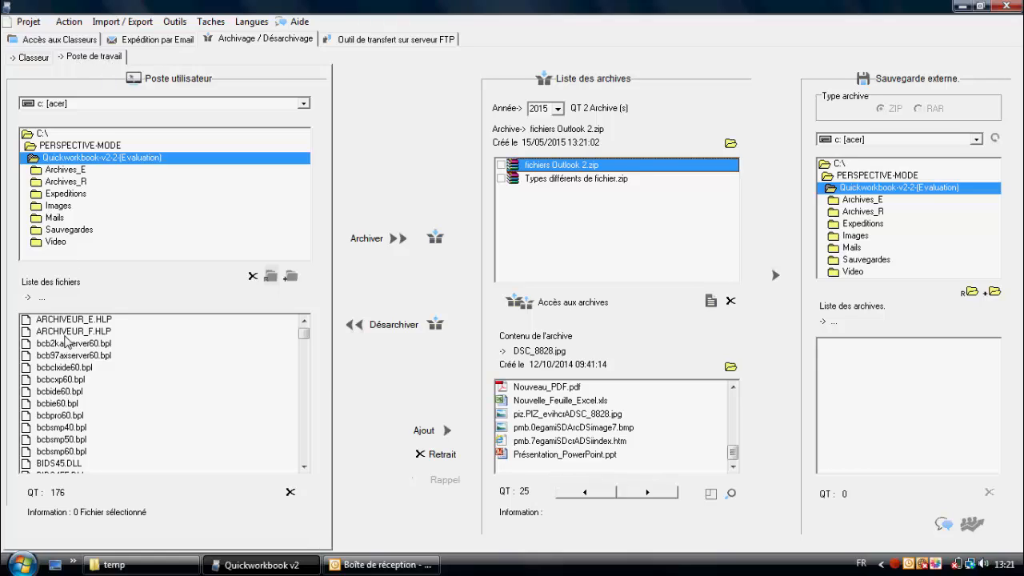
drag(68, 331, 63, 474)
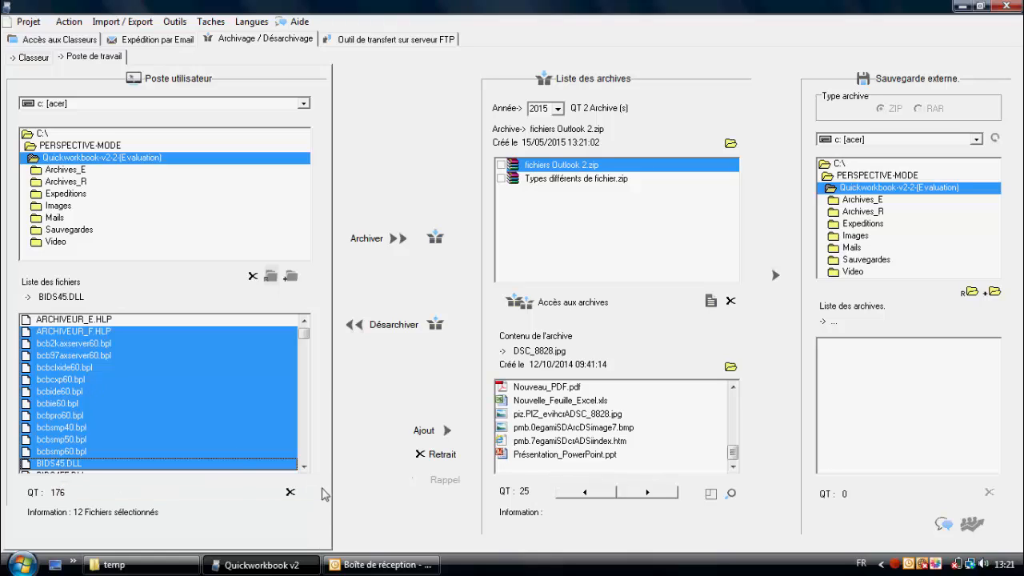
click(305, 468)
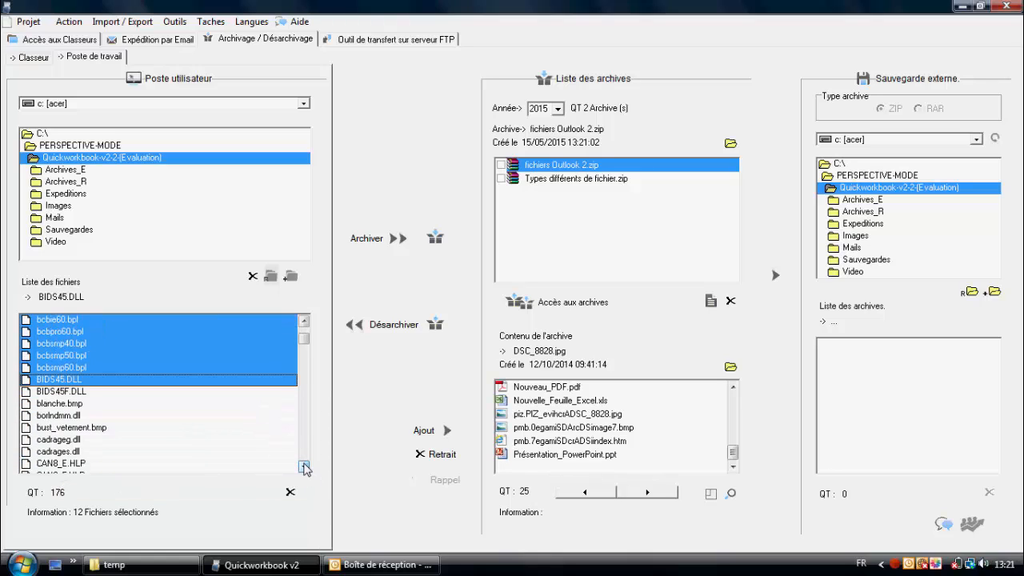
ctrl+click(71, 405)
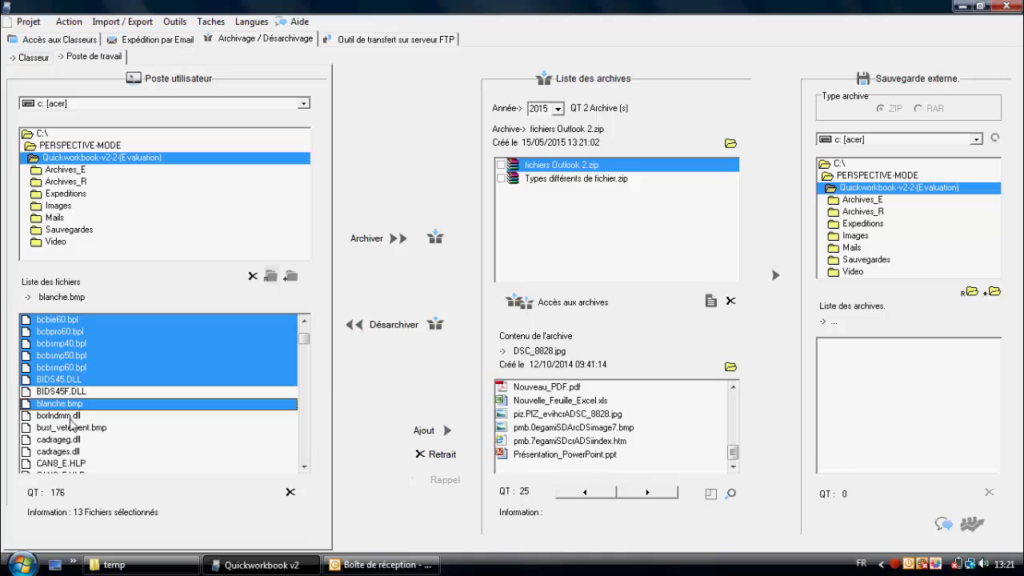
ctrl+click(70, 416)
ctrl+click(67, 453)
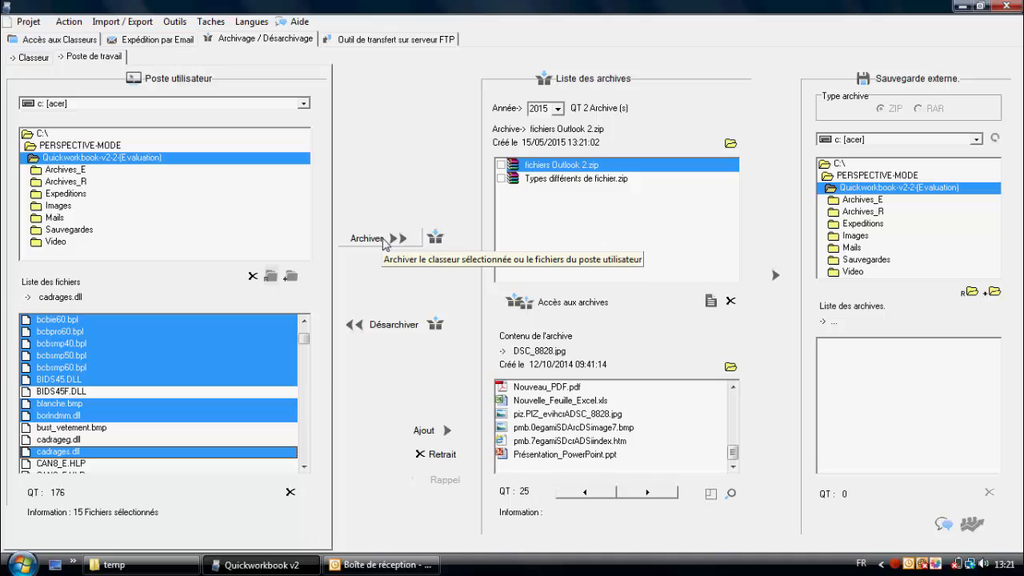
Create an archive named "archive 1" from the selected workstation files
click(383, 240)
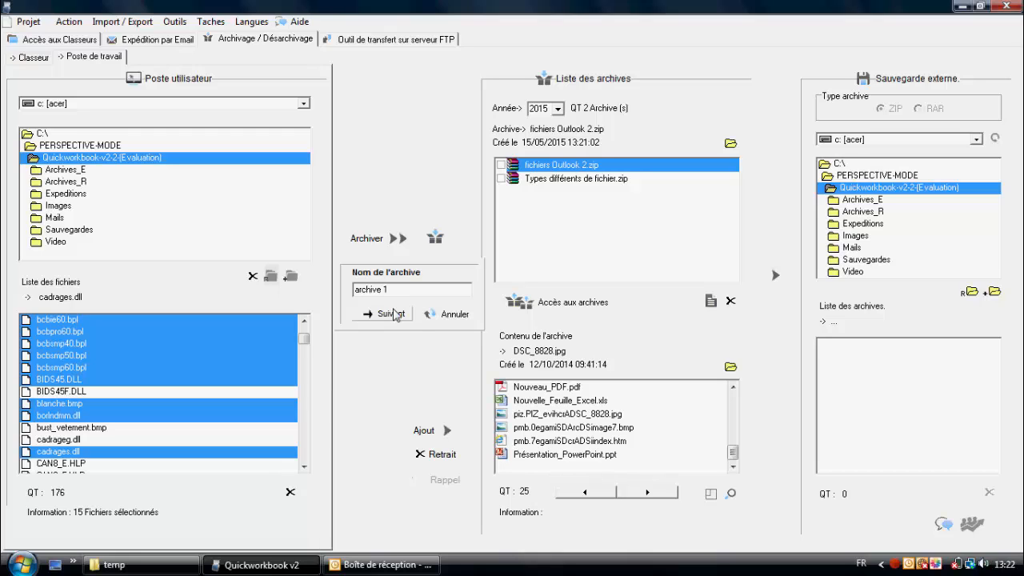
click(392, 314)
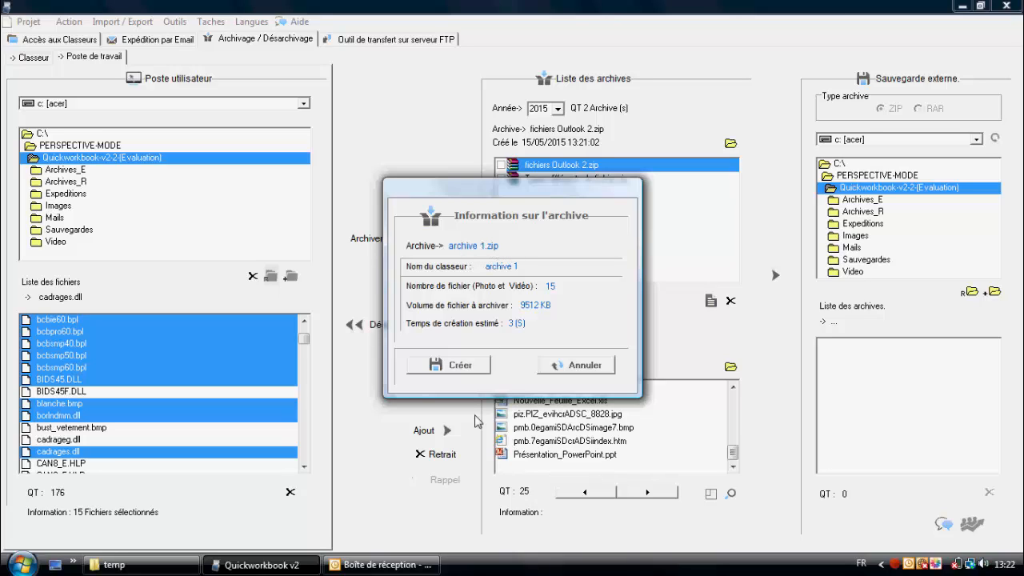
click(450, 368)
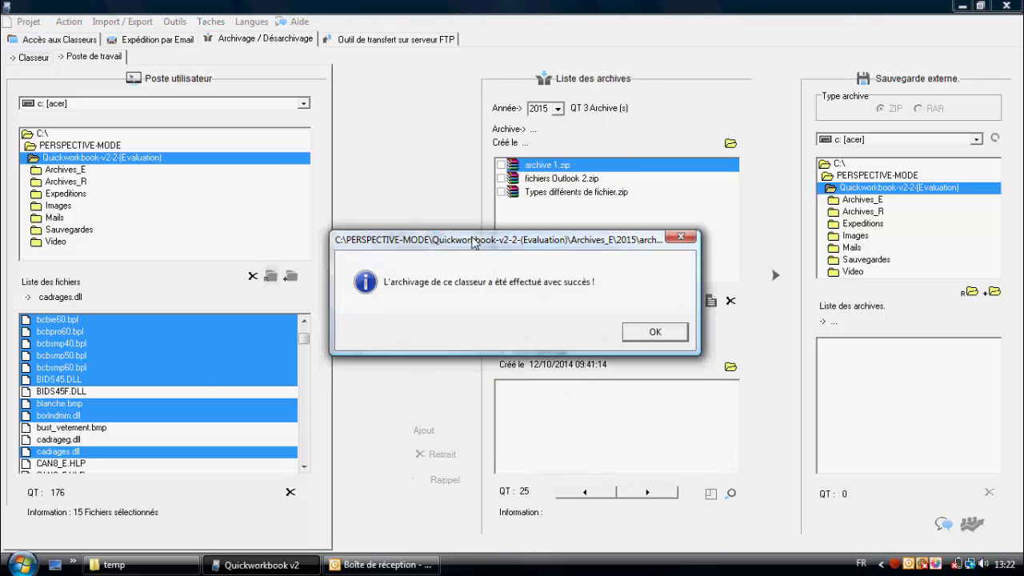
click(642, 332)
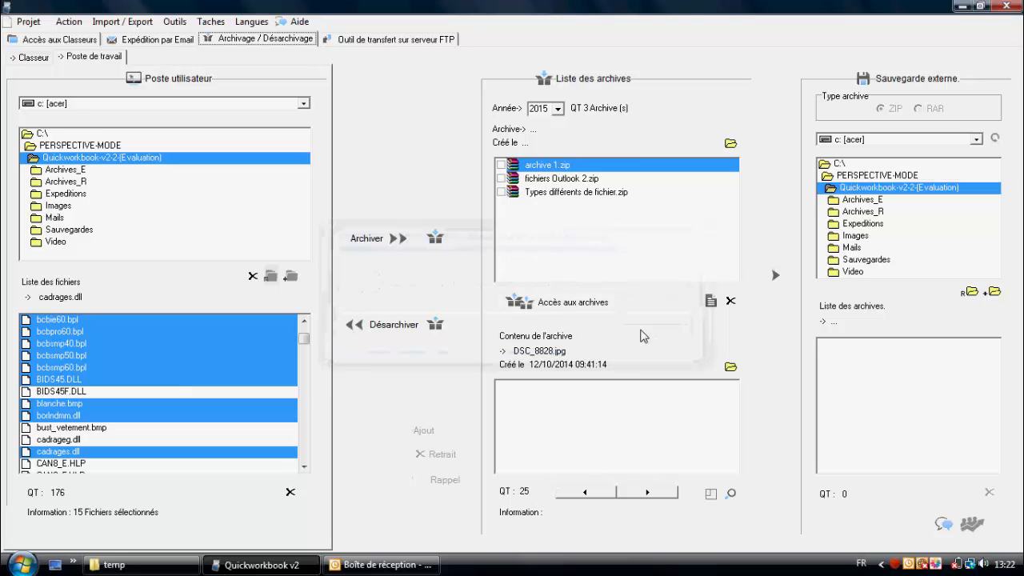
Open archive 1.zip and examine the files it contains down to the end of the list
click(541, 166)
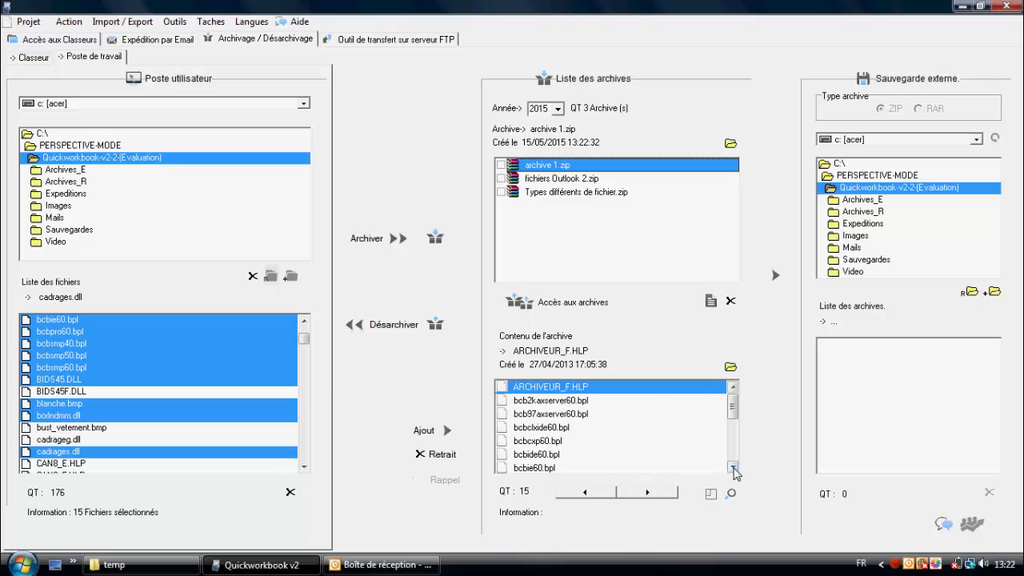
click(733, 468)
click(733, 467)
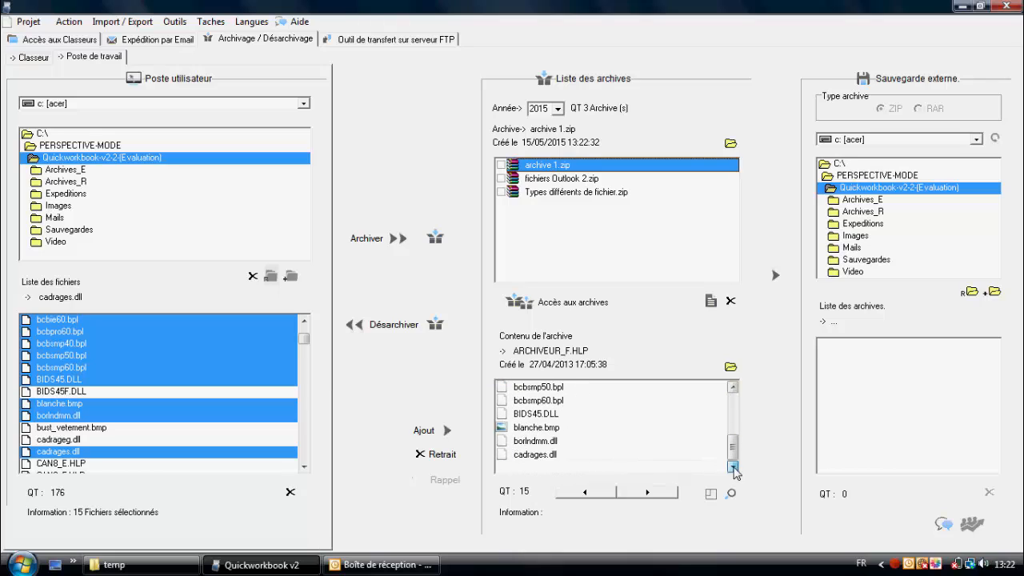
click(529, 404)
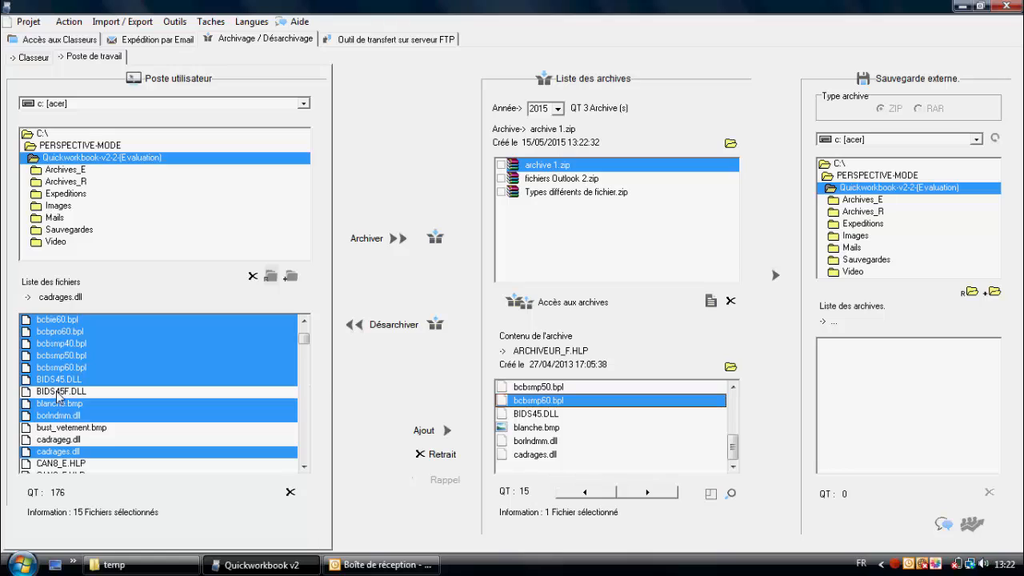
click(74, 454)
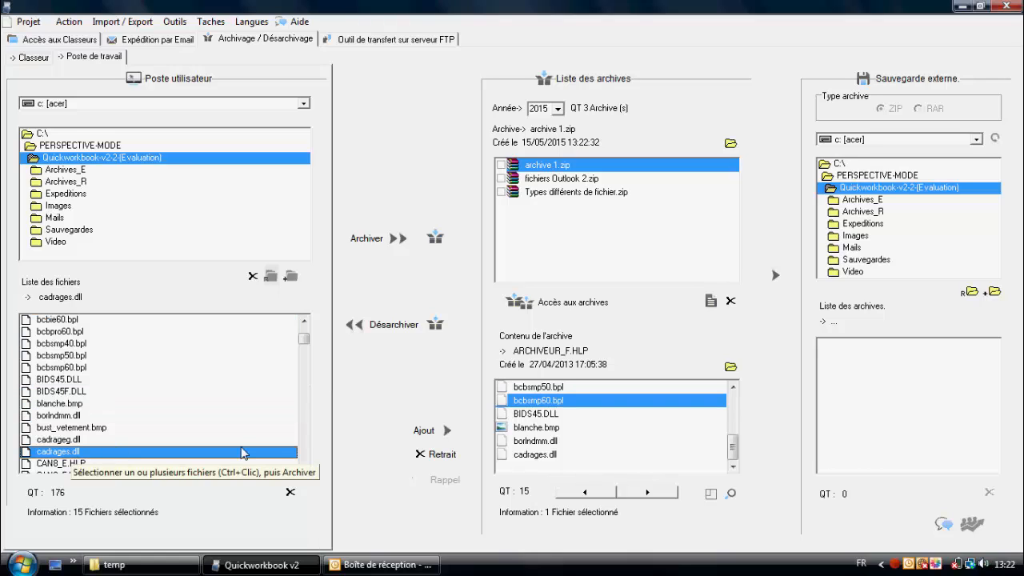
click(422, 433)
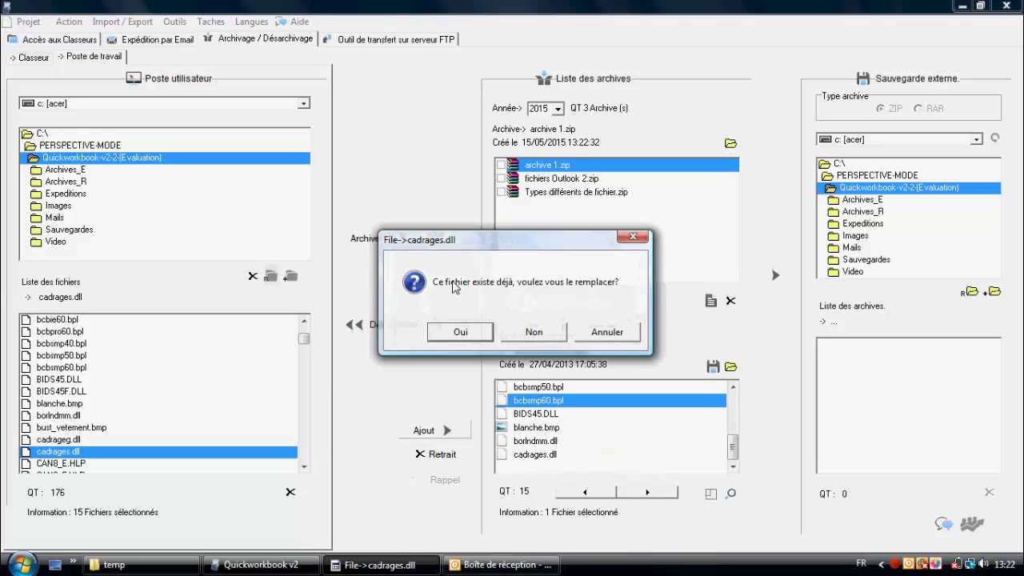
click(607, 332)
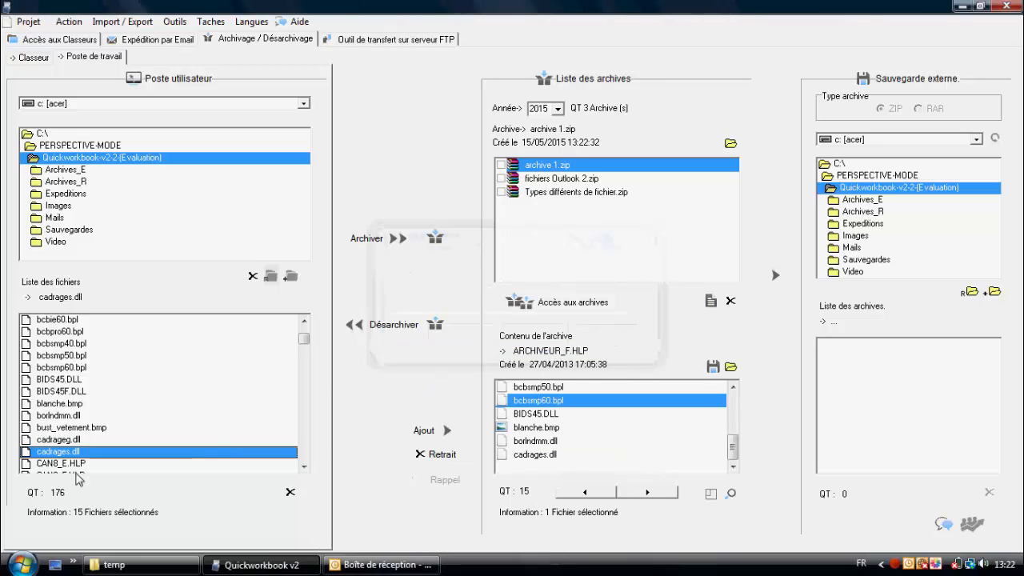
Add the workstation files CAN8_E.HLP, cc3250mt.dll and cc3260mt.dll to archive 1.zip
click(45, 465)
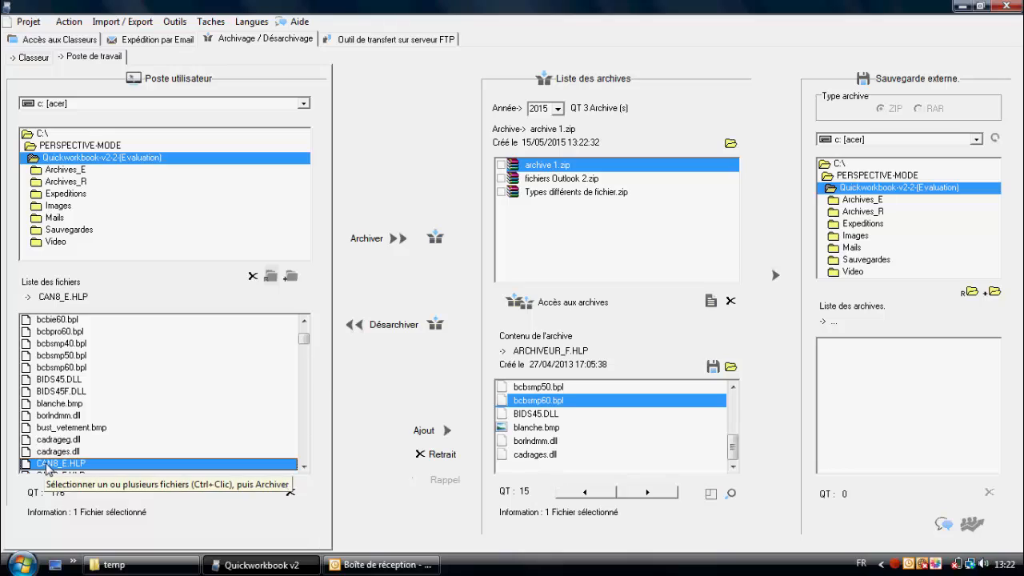
click(422, 432)
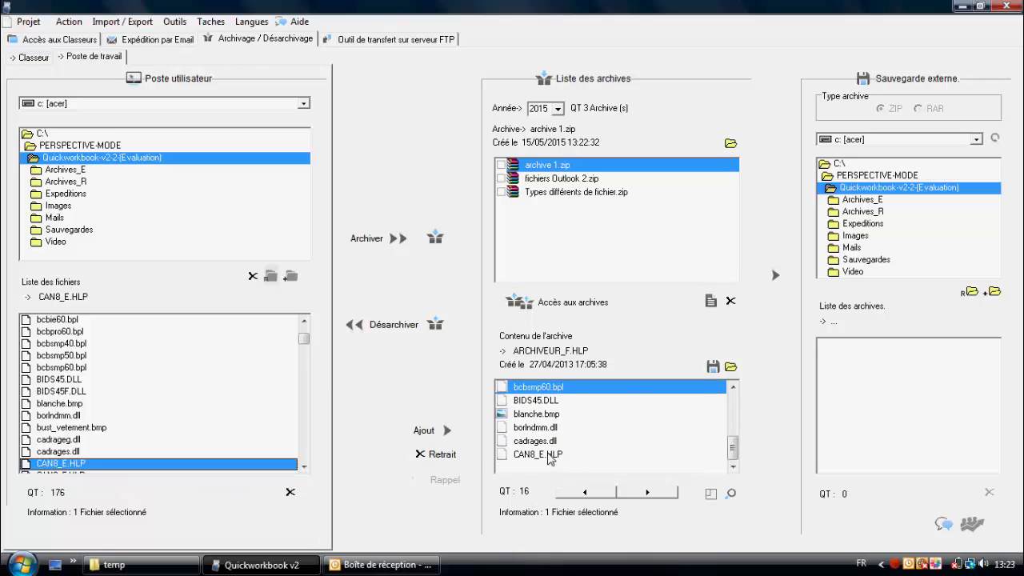
click(304, 467)
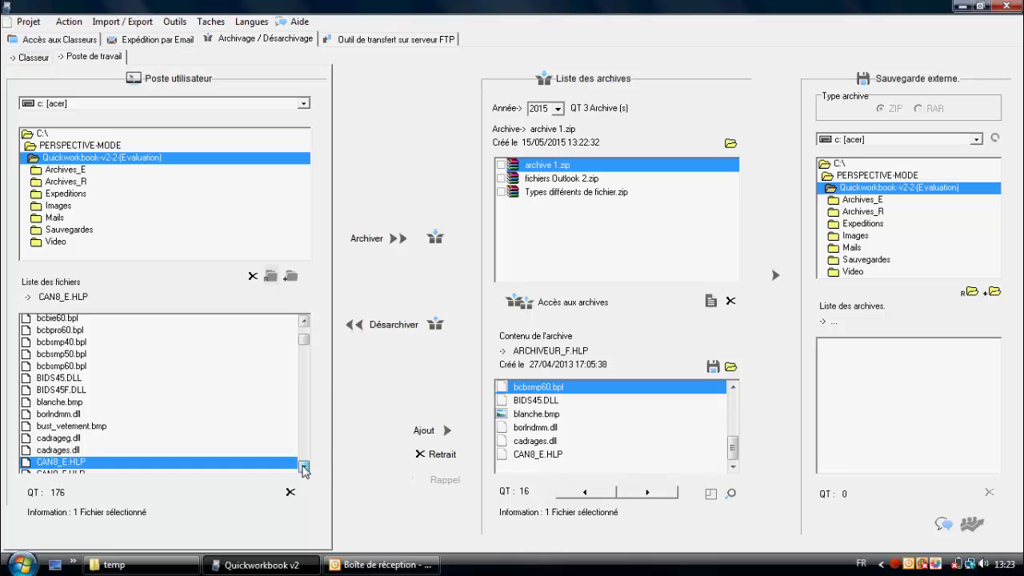
scroll(304, 468, down, 7)
click(76, 417)
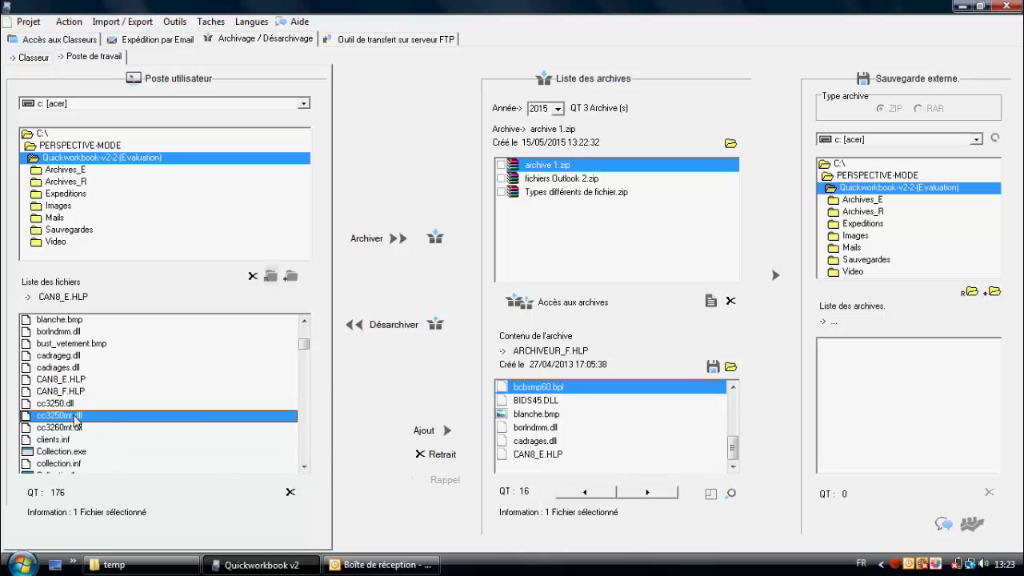
shift+click(76, 427)
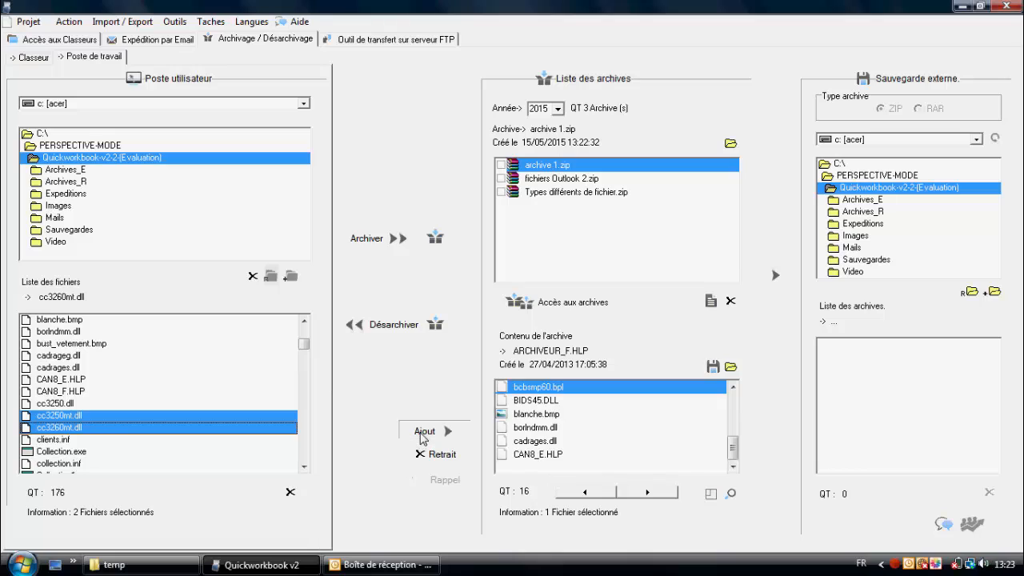
click(423, 434)
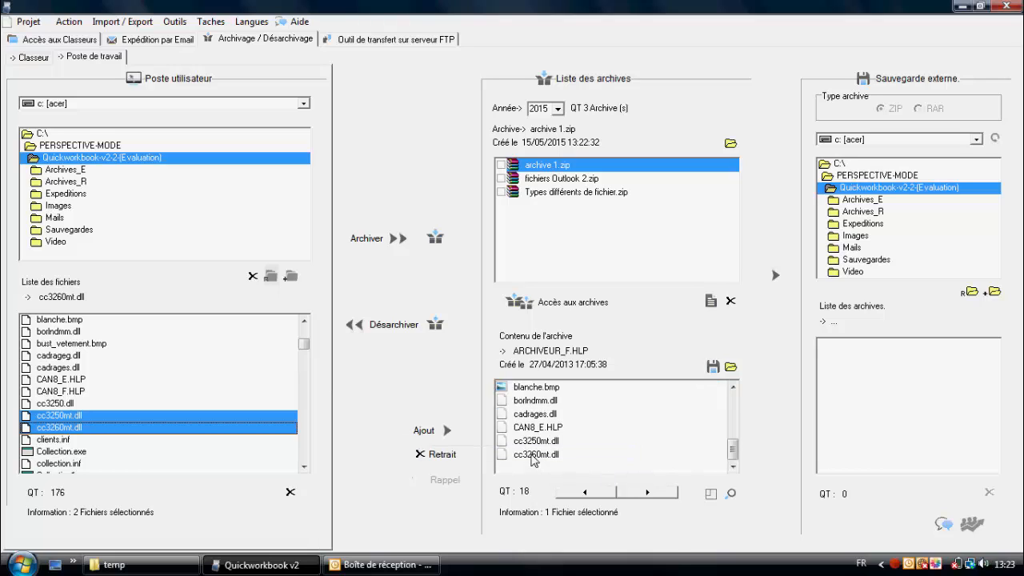
Remove cc3260mt.dll from archive 1.zip and rebuild the modified archive
click(534, 456)
click(441, 456)
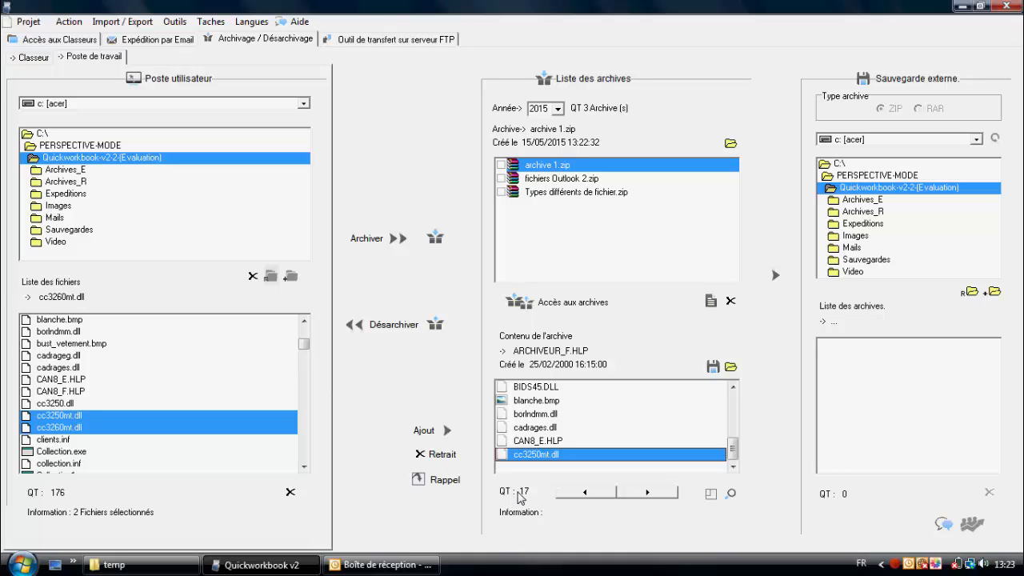
click(713, 367)
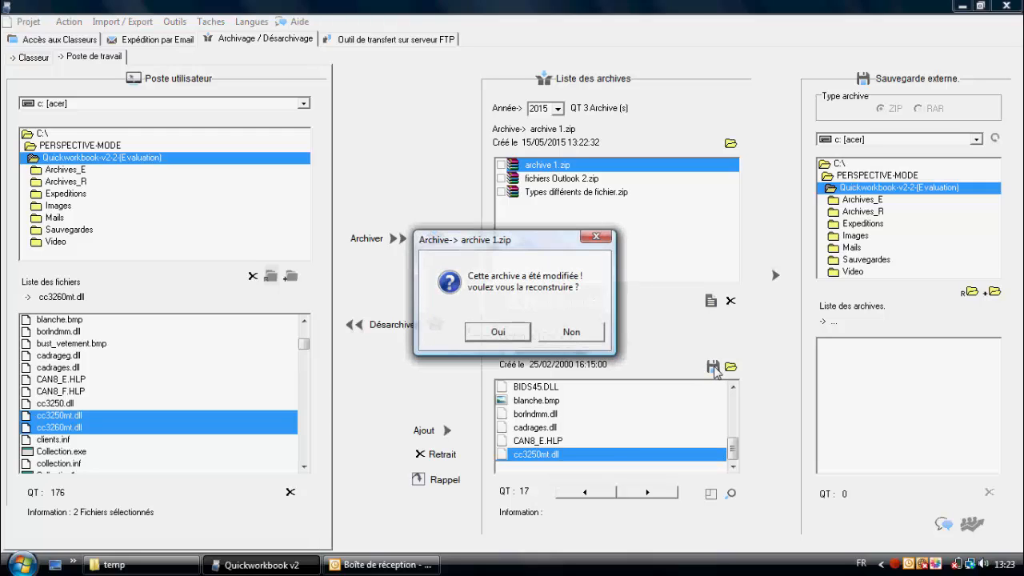
click(484, 334)
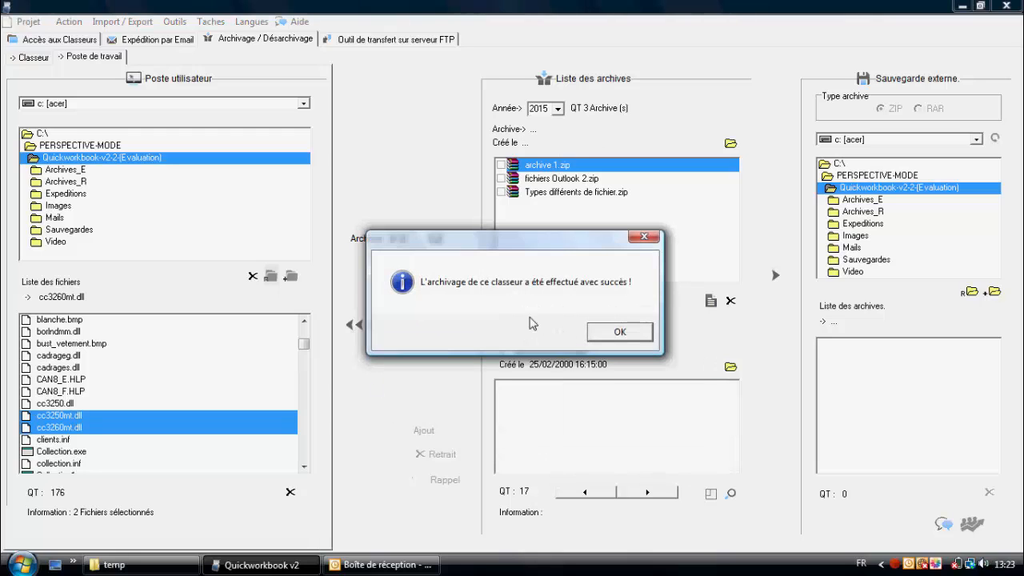
click(605, 331)
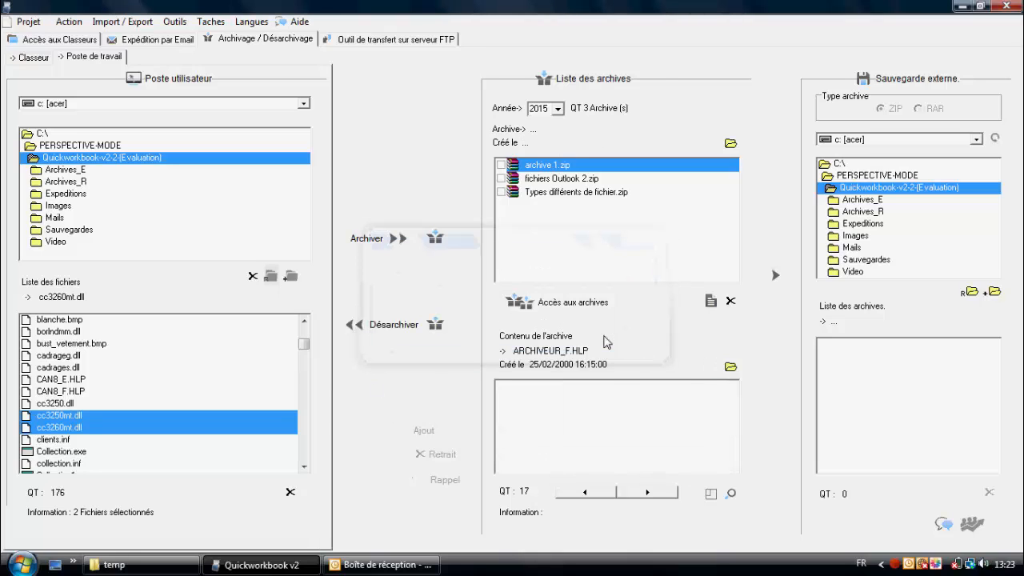
Reopen the rebuilt archive 1.zip and check its list of files
click(538, 167)
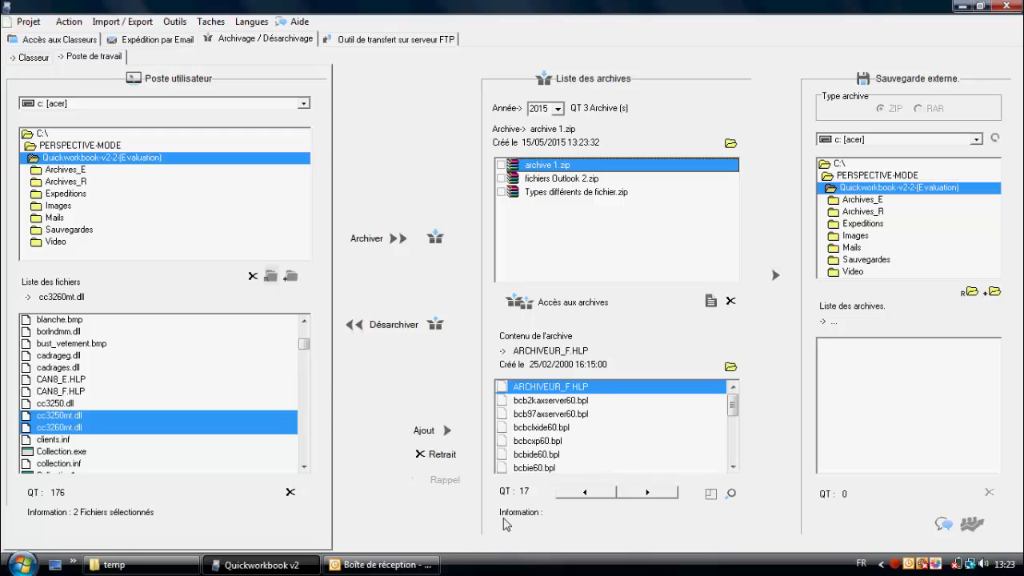
click(730, 465)
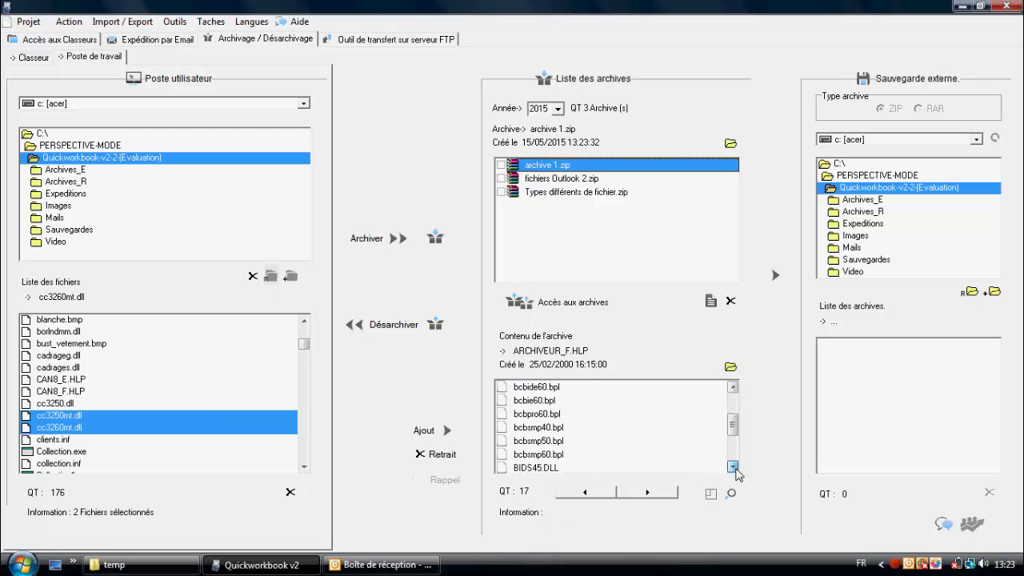
drag(732, 460, 732, 413)
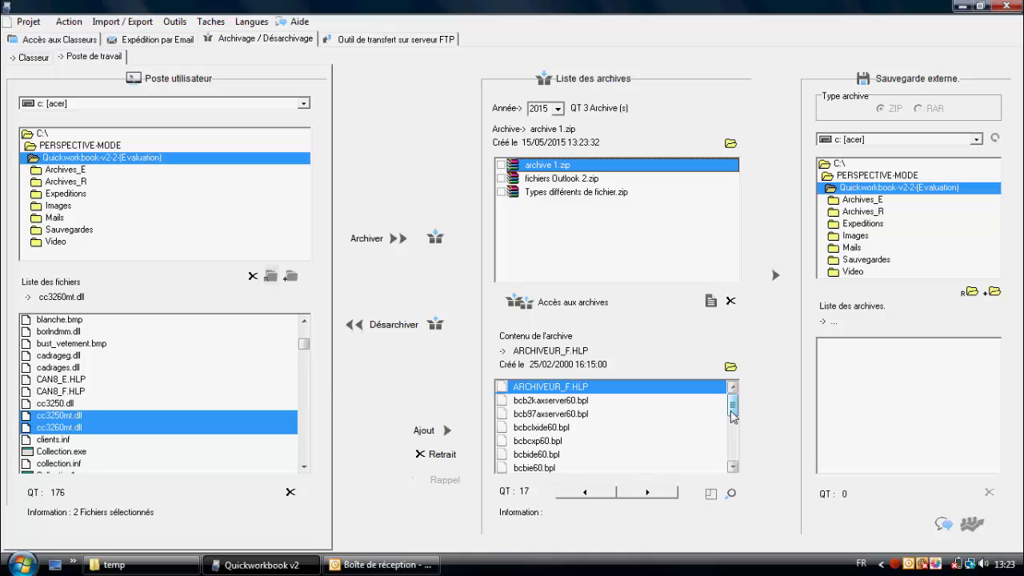